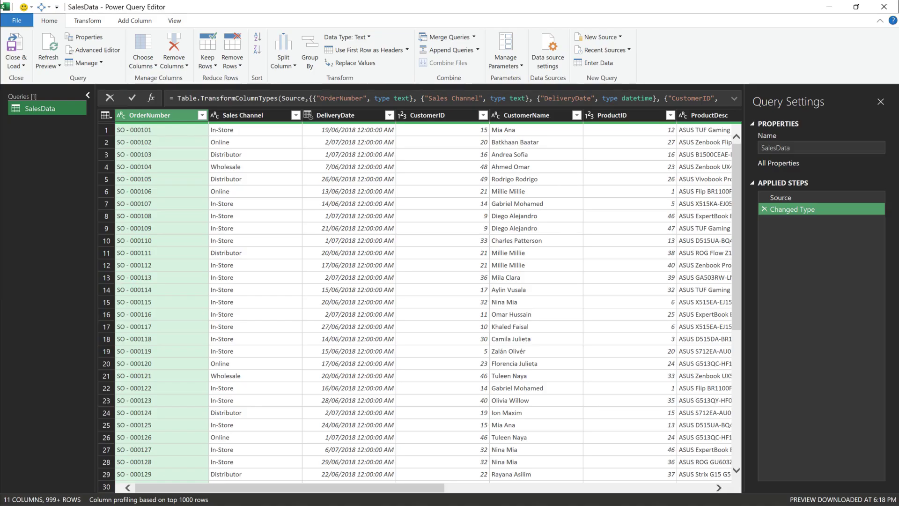
# - Create a new query named factSales as a reference to the SalesData query
pyautogui.hotkey('ctrl', 'shift', '-')
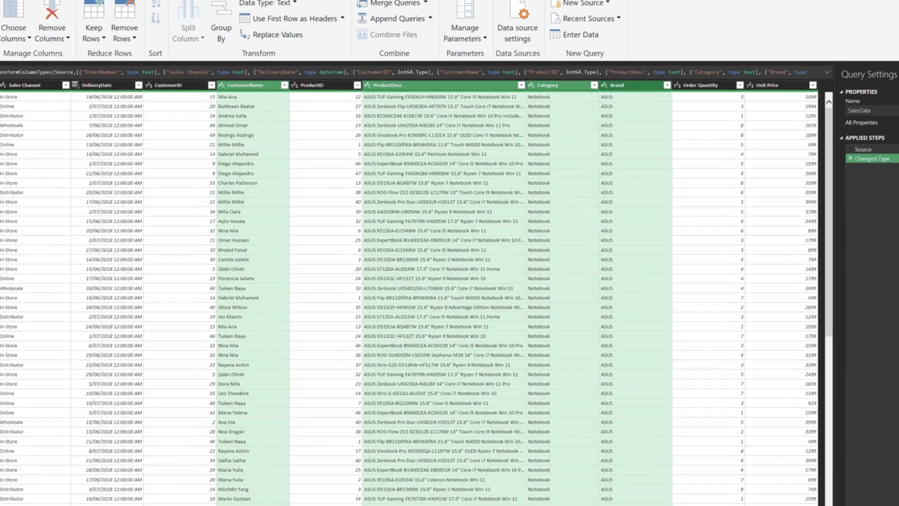
pyautogui.keyDown('ctrl'); pyautogui.click(751, 103); pyautogui.keyUp('ctrl')
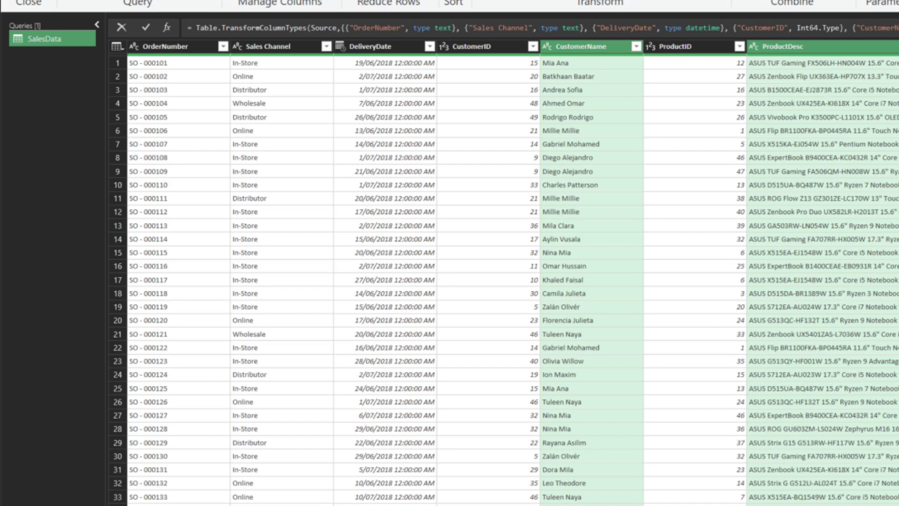
pyautogui.rightClick(86, 40)
pyautogui.click(143, 166)
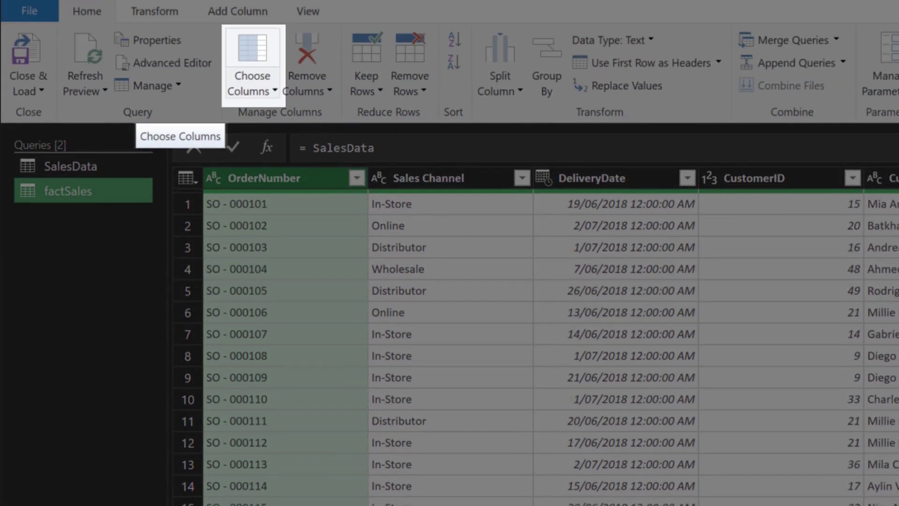
# - Keep only the OrderNumber, Sales Channel, DeliveryDate, CustomerID, ProductID and Order Quantity columns in factSales
pyautogui.click(252, 87)
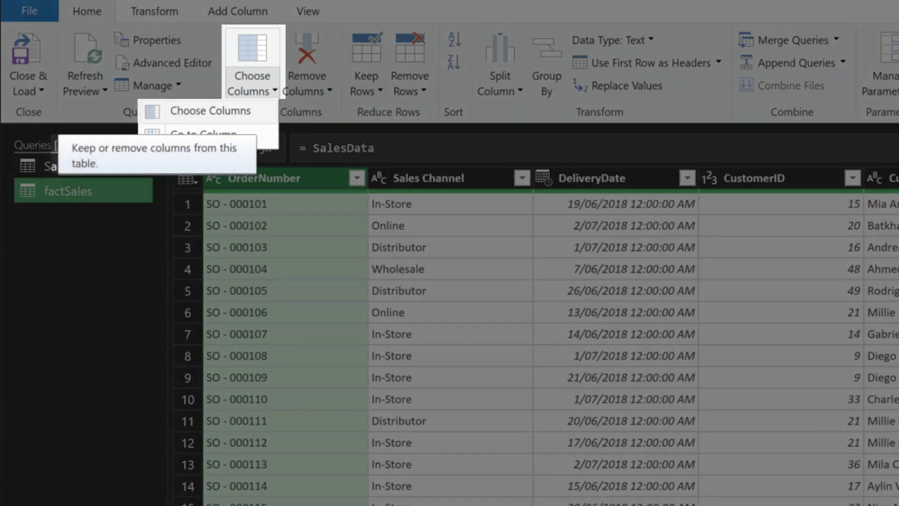
pyautogui.click(206, 111)
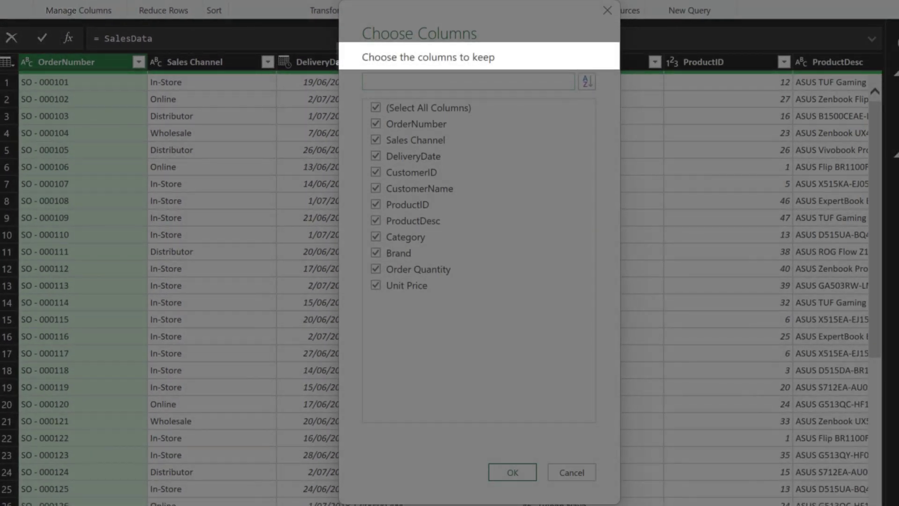
pyautogui.click(375, 189)
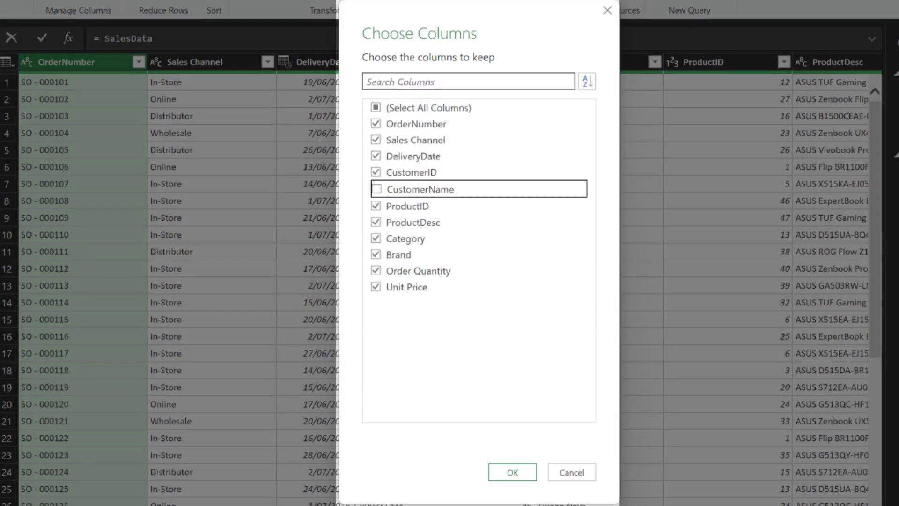
pyautogui.click(376, 222)
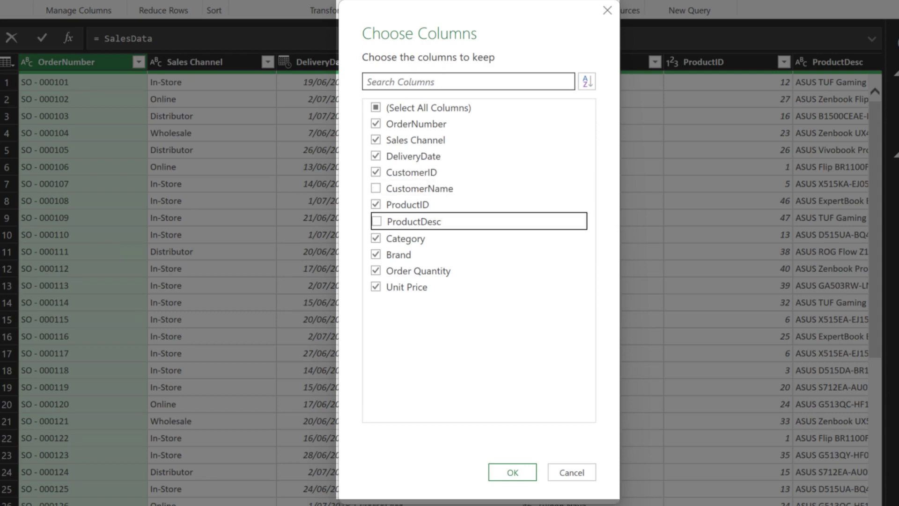
pyautogui.click(375, 238)
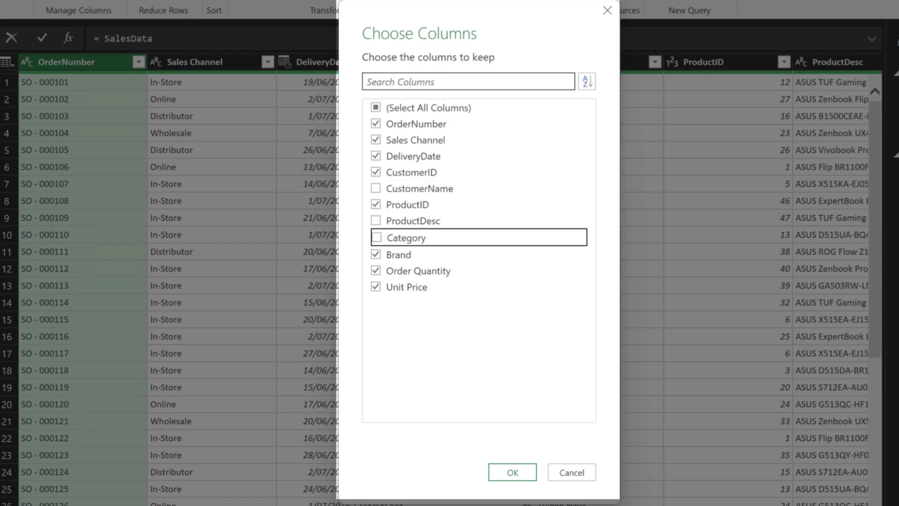
pyautogui.click(375, 254)
pyautogui.click(375, 287)
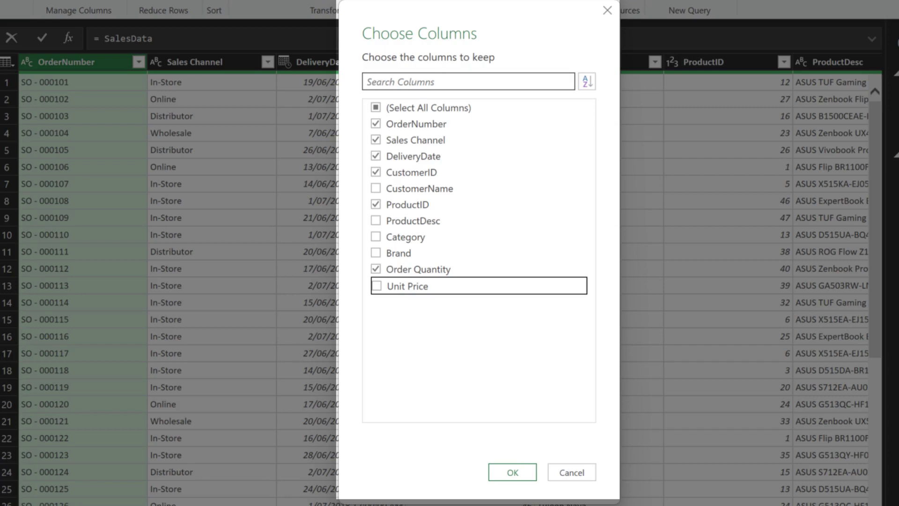
pyautogui.press('Return')
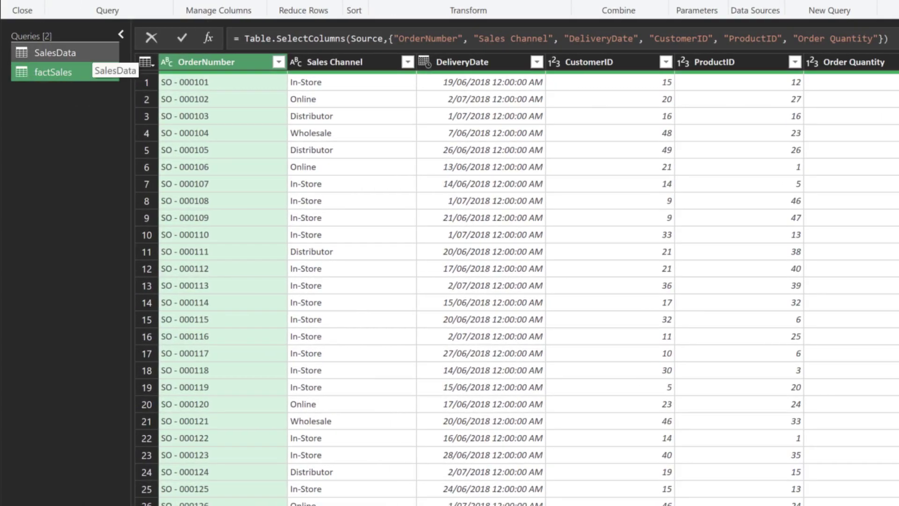
# - Create a new query named dimCustomer as a reference to the SalesData query
pyautogui.rightClick(88, 53)
pyautogui.click(131, 143)
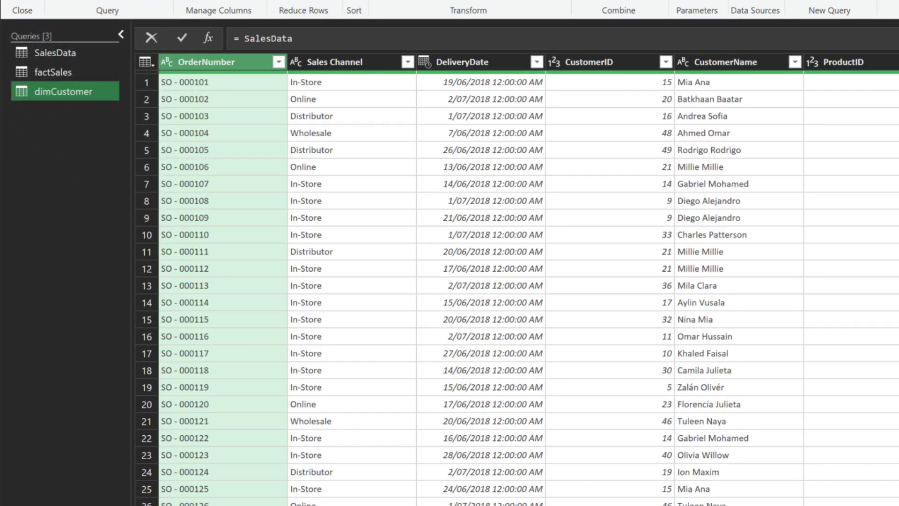
# - Group dimCustomer by CustomerID and CustomerName with a row count, and remove the resulting Count column
pyautogui.click(588, 62)
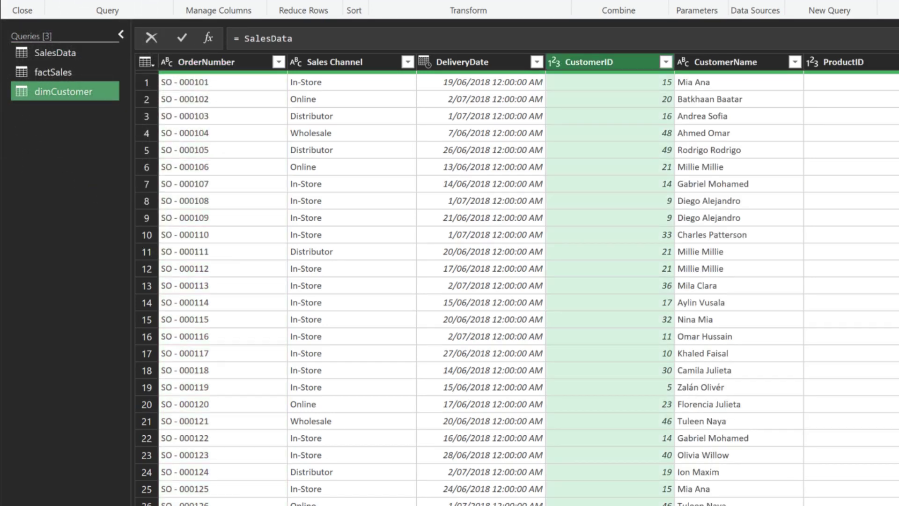
pyautogui.keyDown('ctrl'); pyautogui.click(725, 62); pyautogui.keyUp('ctrl')
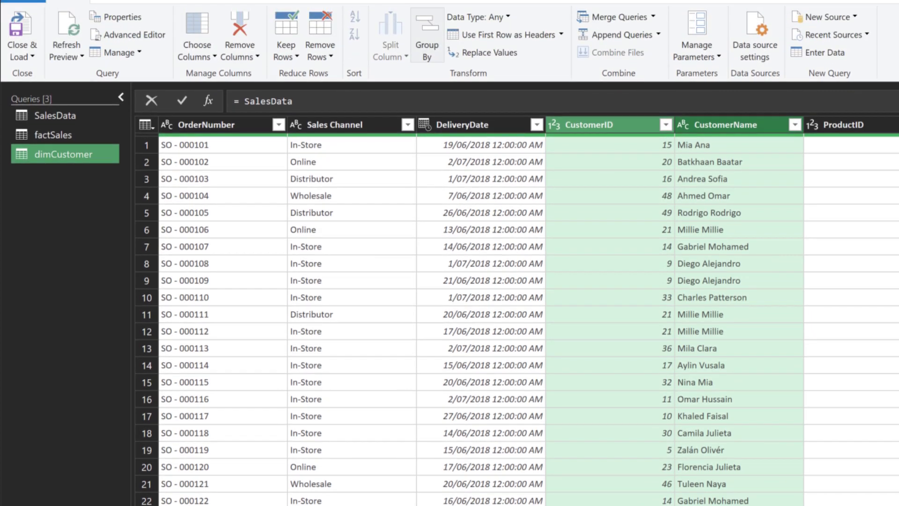
pyautogui.click(426, 35)
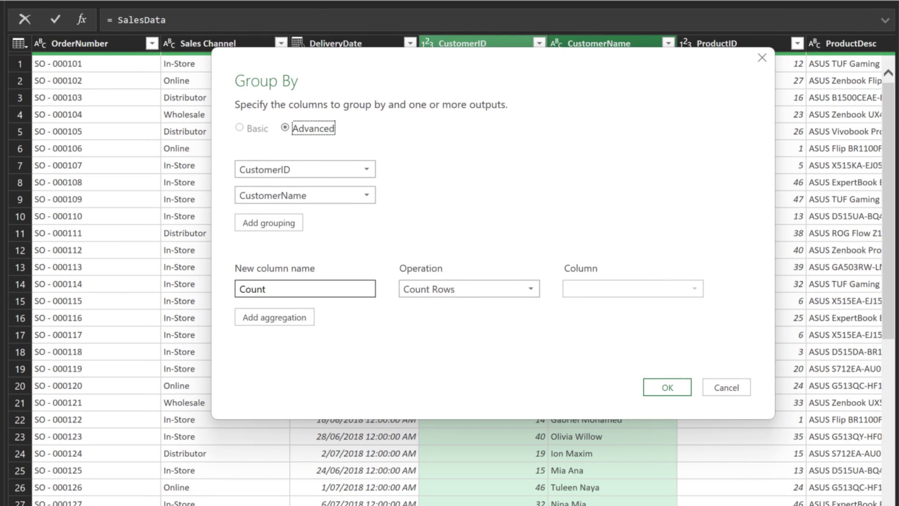
pyautogui.press('Return')
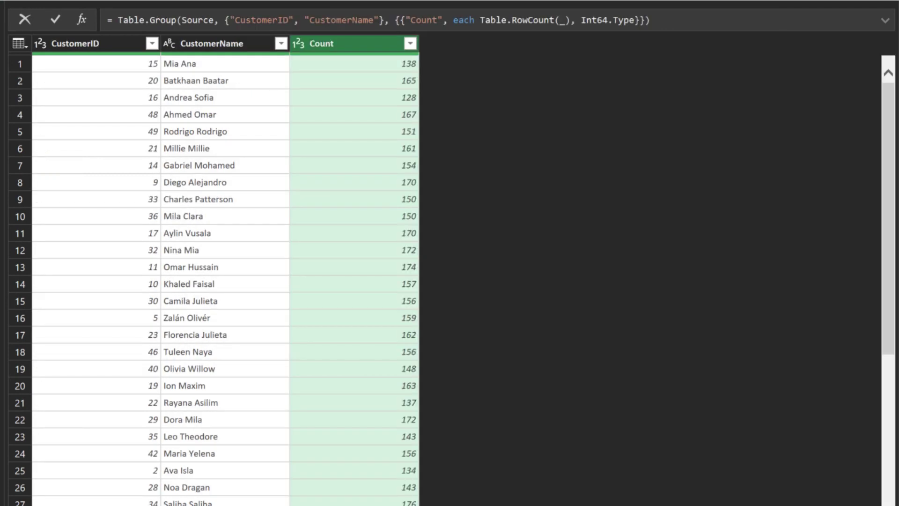
pyautogui.press('Delete')
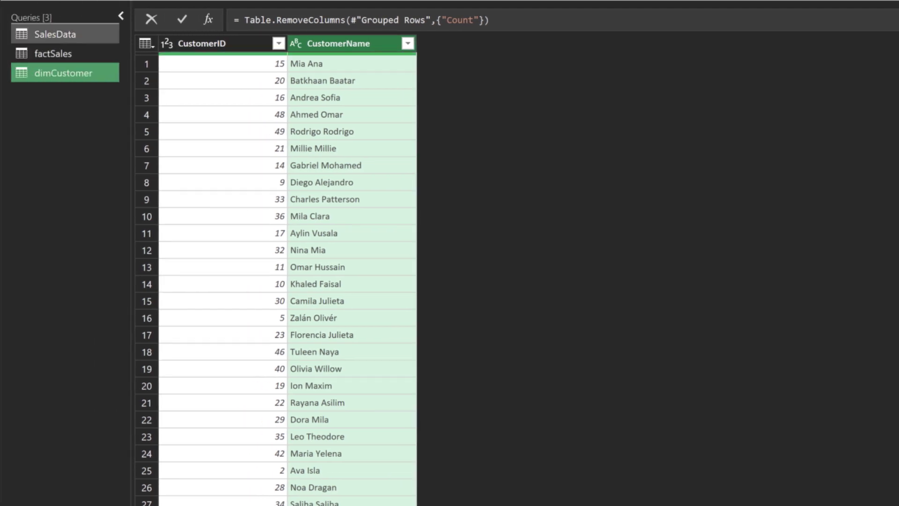
# - Create a dimProduct query referencing SalesData and start grouping it by ProductID, ProductDesc, Category and Brand
pyautogui.rightClick(97, 37)
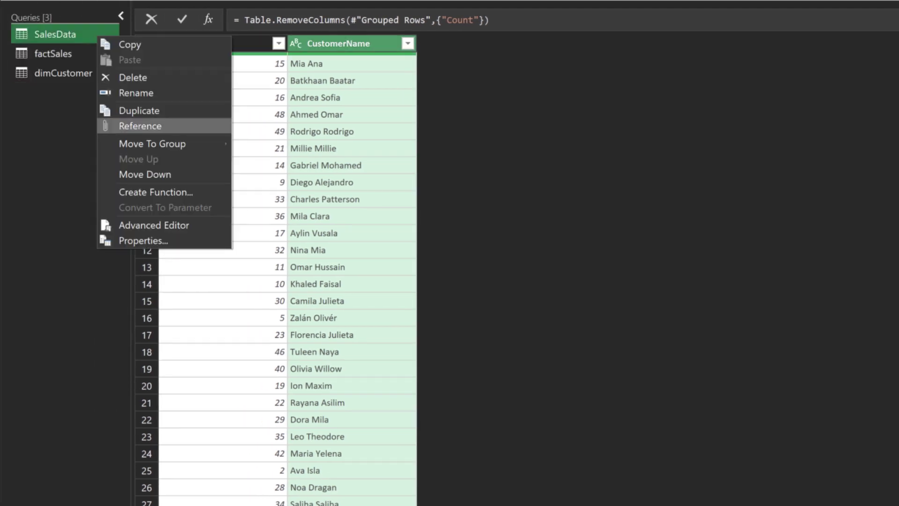
pyautogui.click(140, 126)
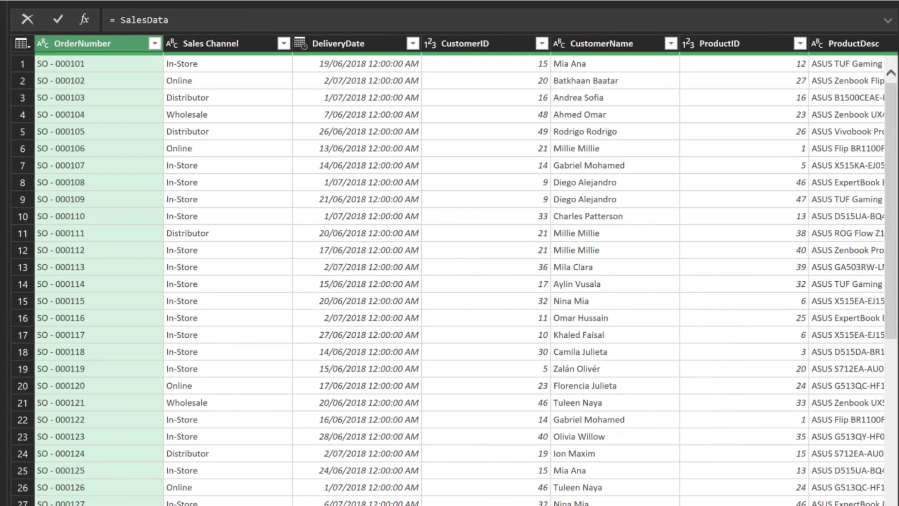
pyautogui.click(843, 44)
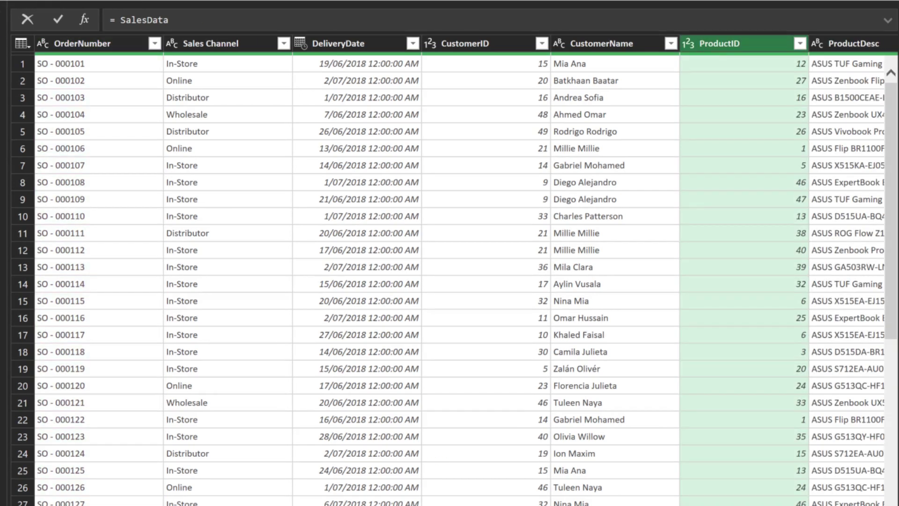
pyautogui.hscroll(6, 449, 281)
pyautogui.hscroll(7, 450, 281)
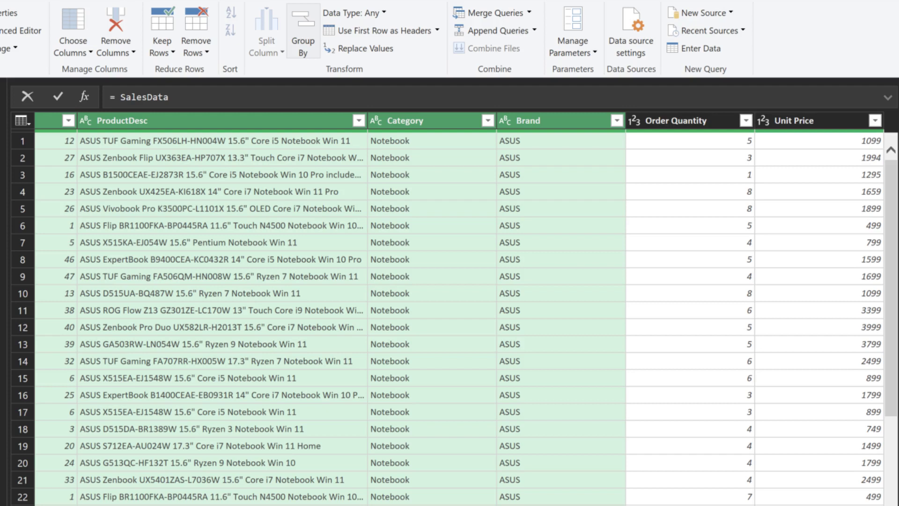
pyautogui.click(303, 32)
# - Set the grouping's aggregation to the average of Unit Price, name the new column Unit Price, and apply it
pyautogui.click(471, 391)
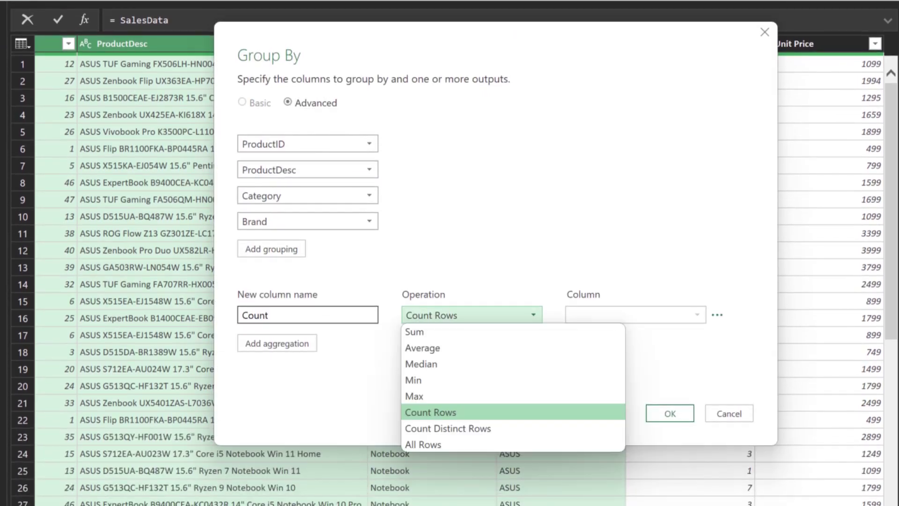
pyautogui.click(422, 348)
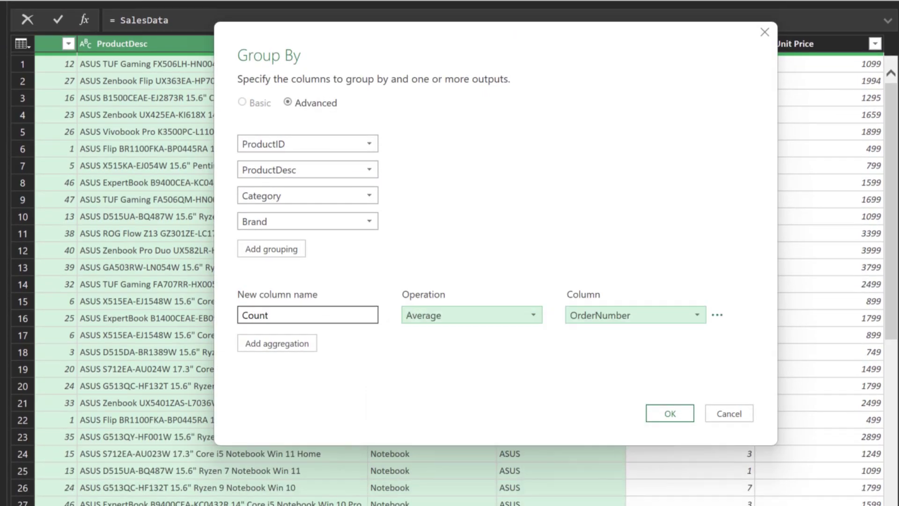
pyautogui.click(635, 315)
pyautogui.press('Return')
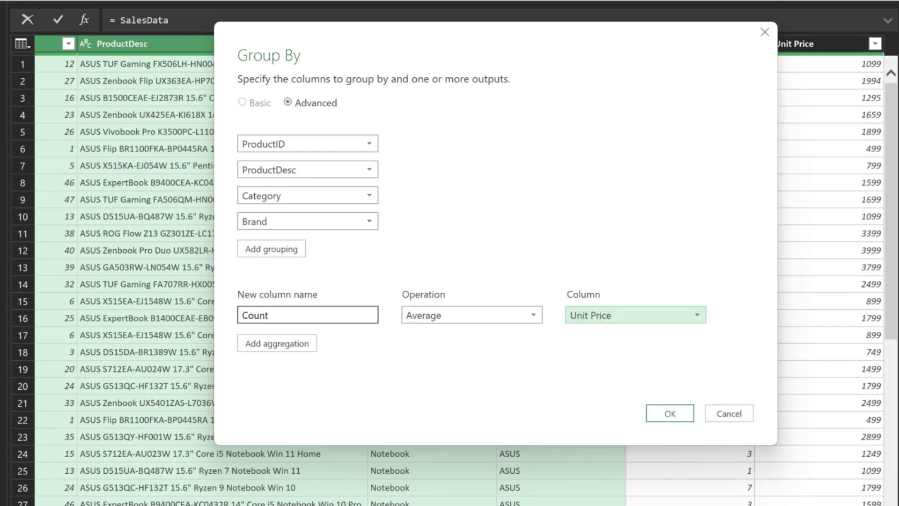
pyautogui.hotkey('shift', 'Tab')
pyautogui.hotkey('shift', 'Tab')
pyautogui.write('Unit Price')
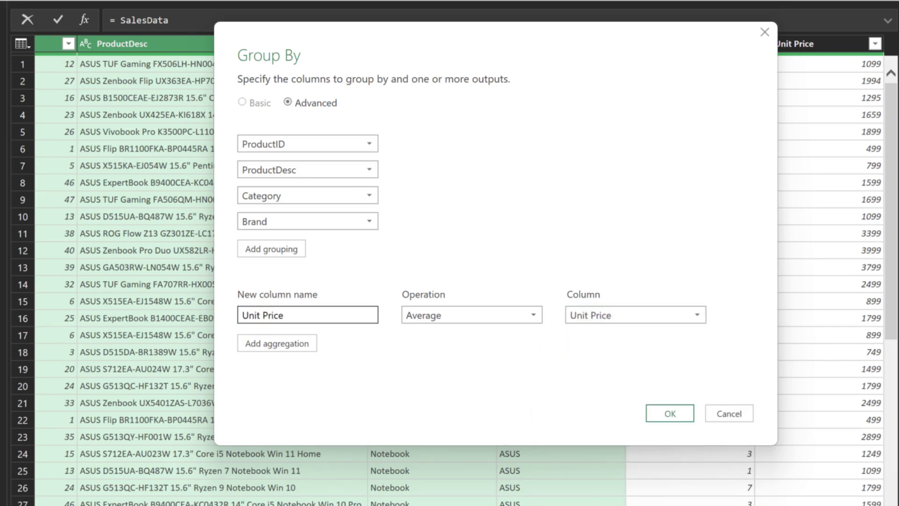
pyautogui.press('Return')
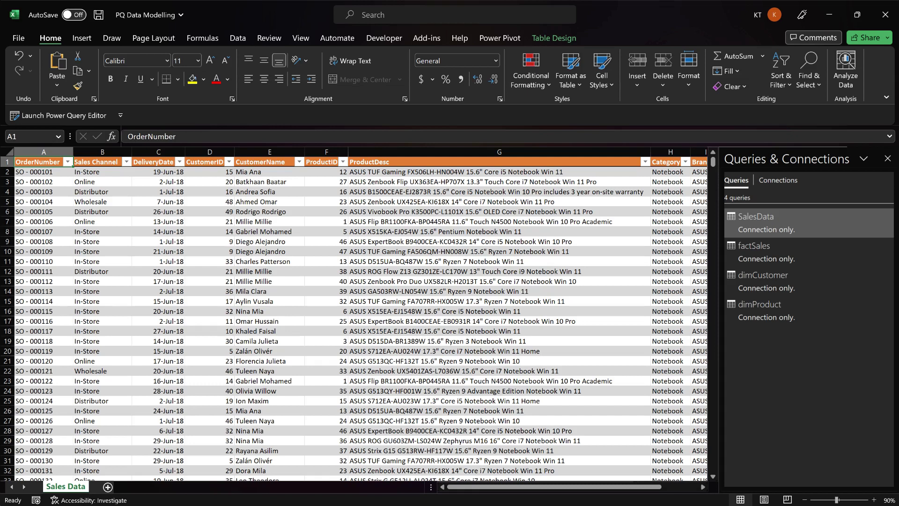
# - Load the factSales query to the Data Model, keeping it as connection only
pyautogui.hotkey('alt', 'b')
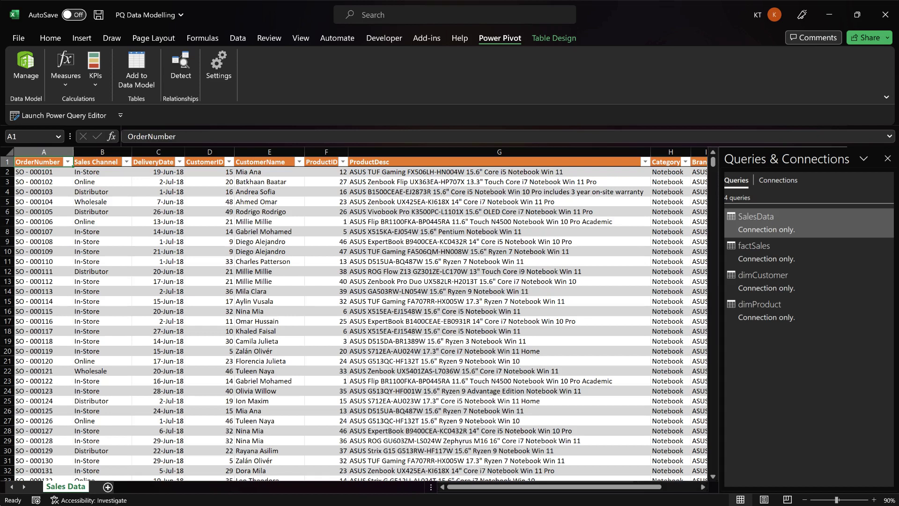
pyautogui.click(809, 252)
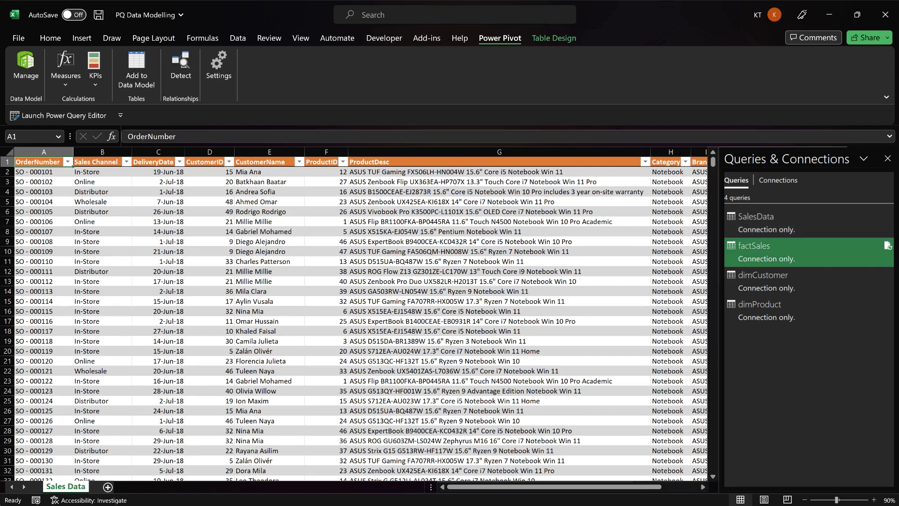
pyautogui.rightClick(784, 245)
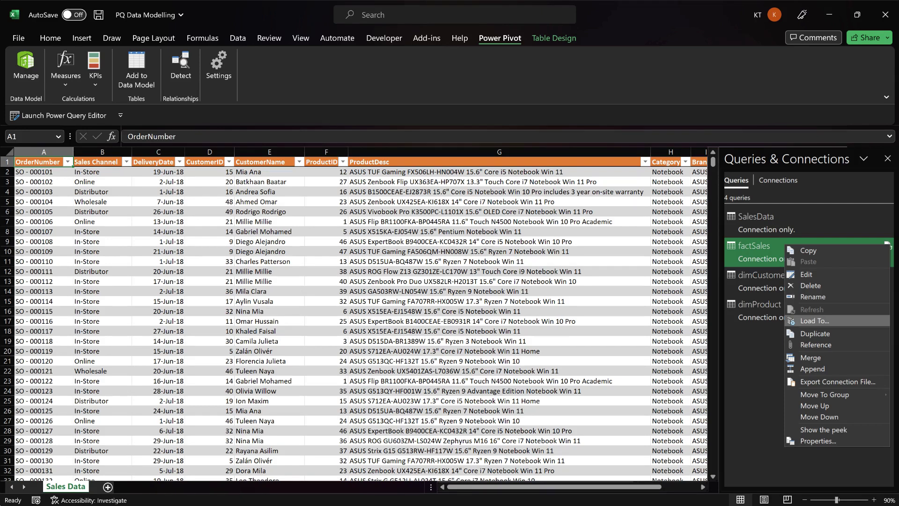
pyautogui.click(815, 321)
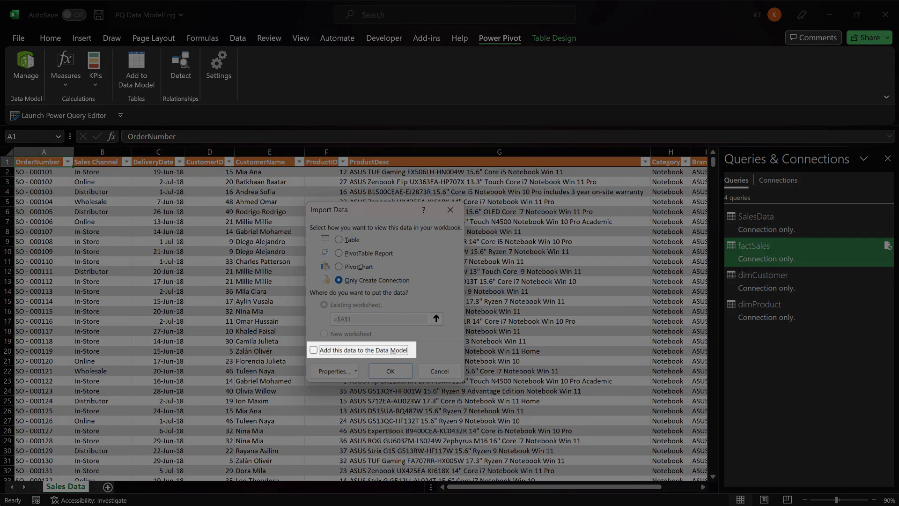
pyautogui.press('space')
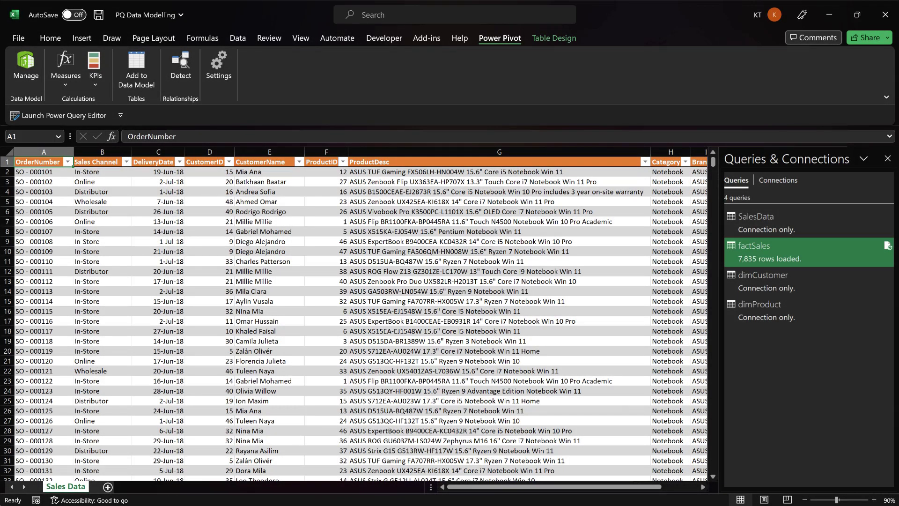
# - Load the dimCustomer query to the Data Model, keeping it as connection only
pyautogui.click(808, 281)
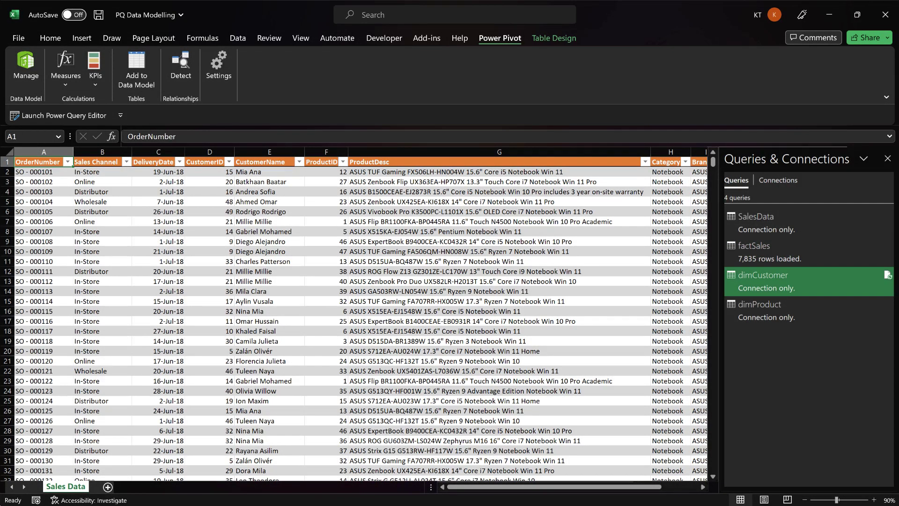
pyautogui.rightClick(766, 279)
pyautogui.click(791, 356)
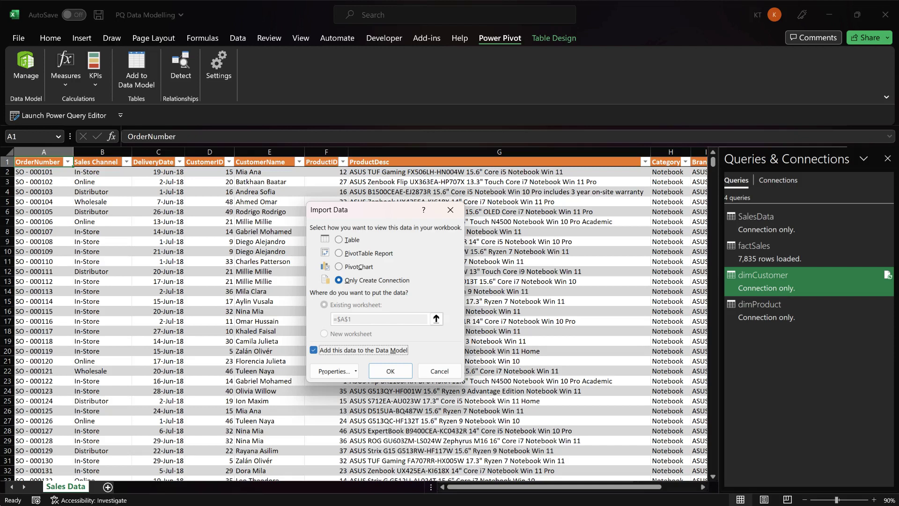
pyautogui.click(389, 370)
# - Load the dimProduct query to the Data Model, keeping it as connection only
pyautogui.click(809, 310)
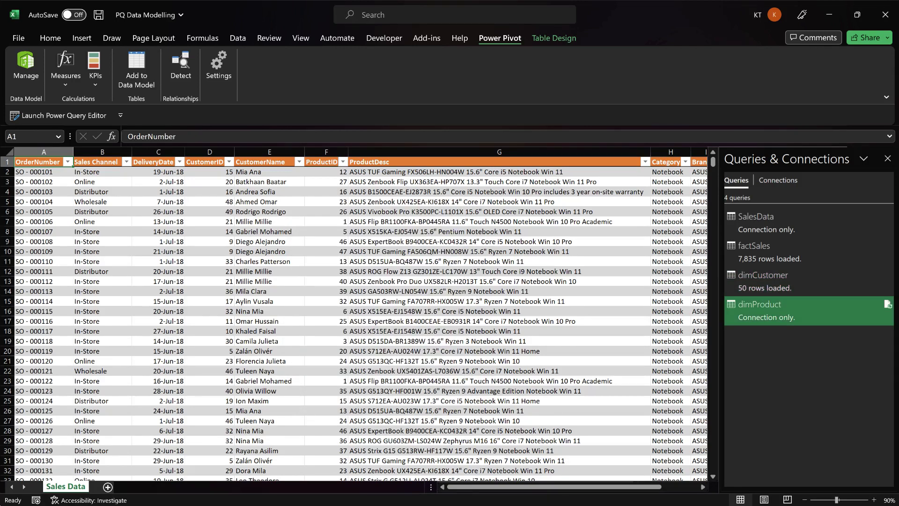
pyautogui.rightClick(784, 304)
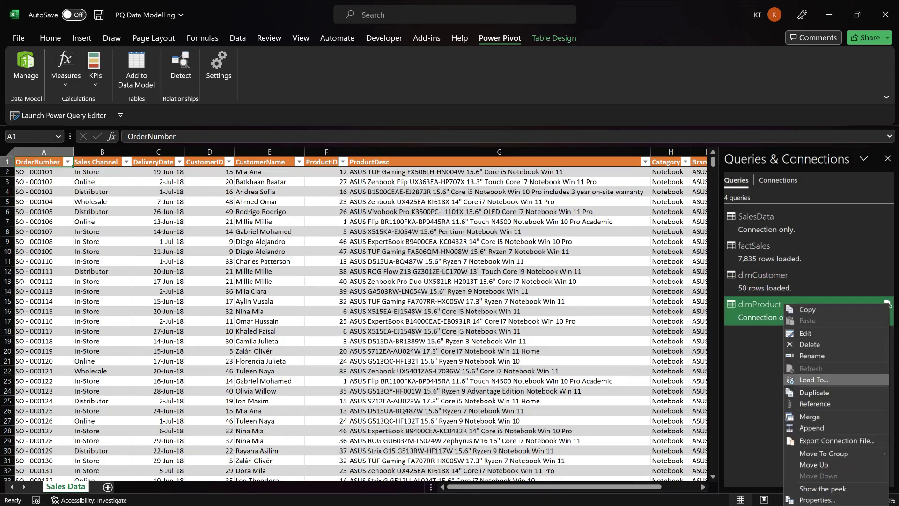
pyautogui.click(813, 380)
pyautogui.click(389, 371)
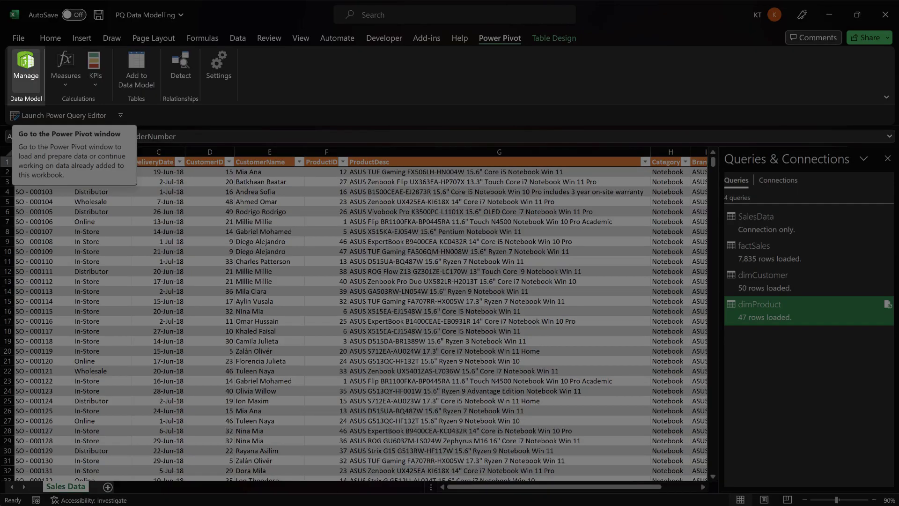
# - Open the Data Model in Power Pivot and place the factSales table centred below the dimCustomer and dimProduct tables
pyautogui.click(25, 70)
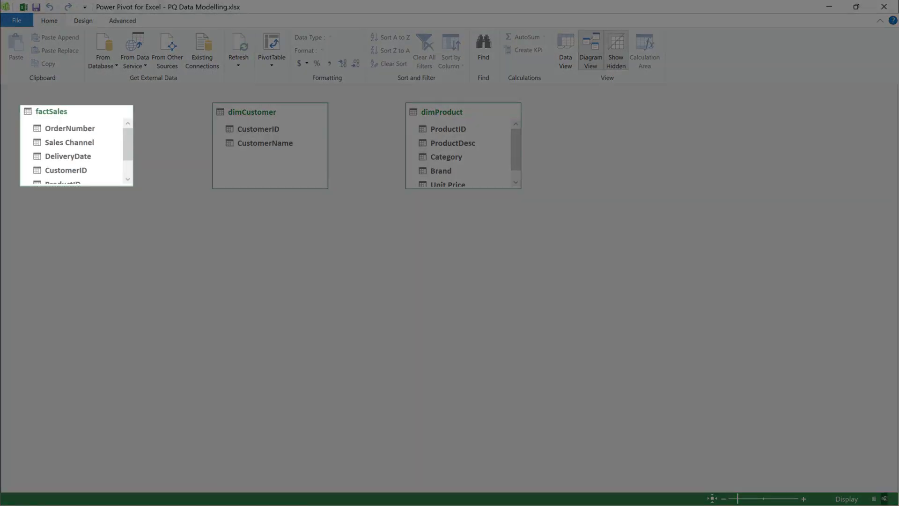
pyautogui.moveTo(78, 112); pyautogui.dragTo(370, 257)
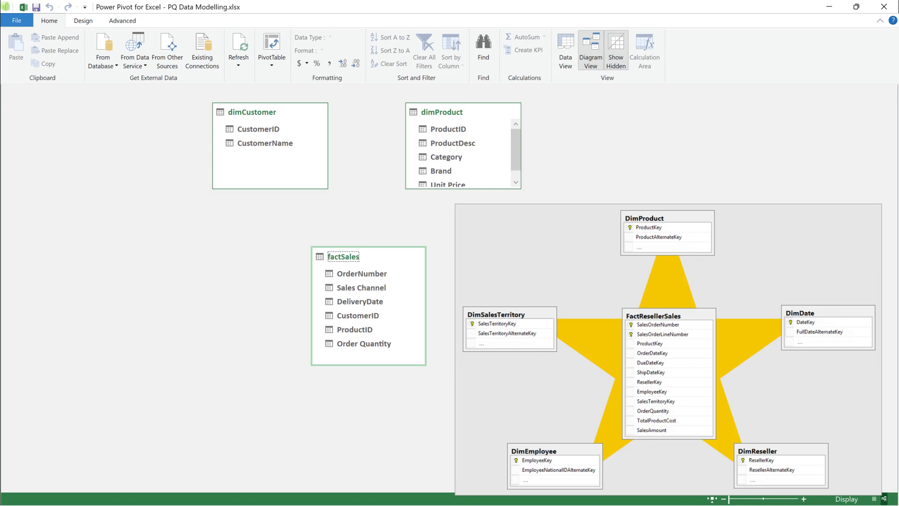
# - Create relationships from dimCustomer to factSales on CustomerID and from dimProduct to factSales on ProductID
pyautogui.click(258, 128)
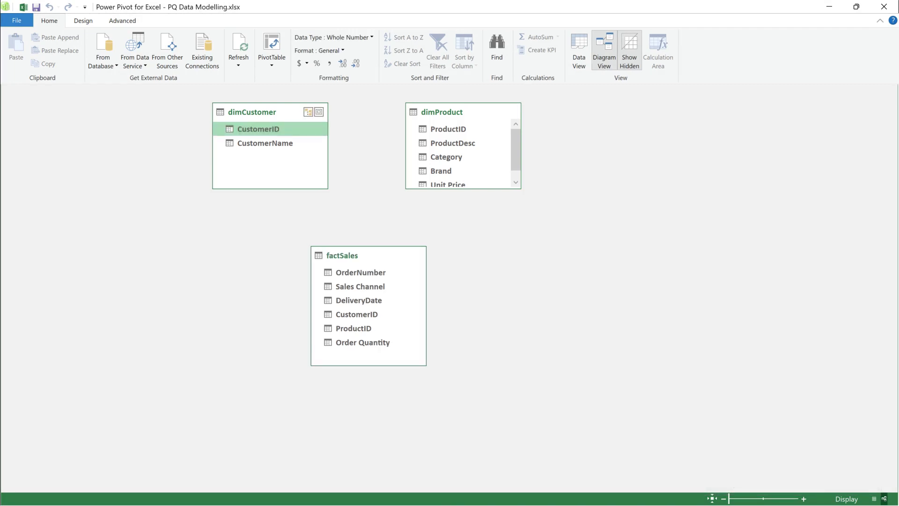
pyautogui.moveTo(270, 129); pyautogui.dragTo(316, 312)
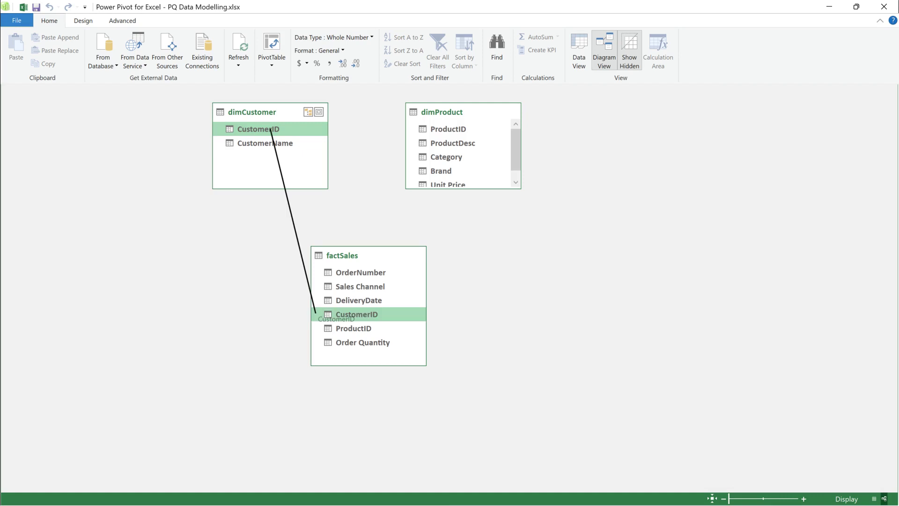
pyautogui.moveTo(315, 313); pyautogui.dragTo(315, 313)
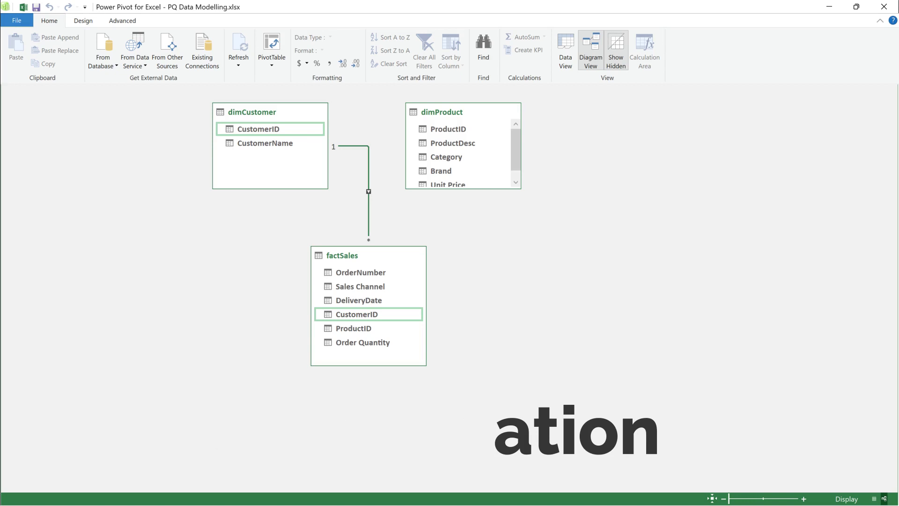
pyautogui.click(447, 129)
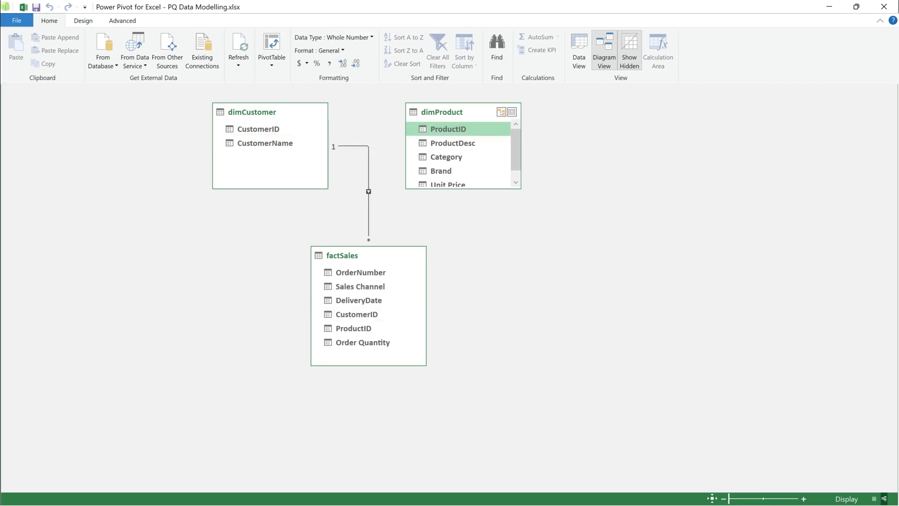
pyautogui.moveTo(448, 129); pyautogui.dragTo(400, 327)
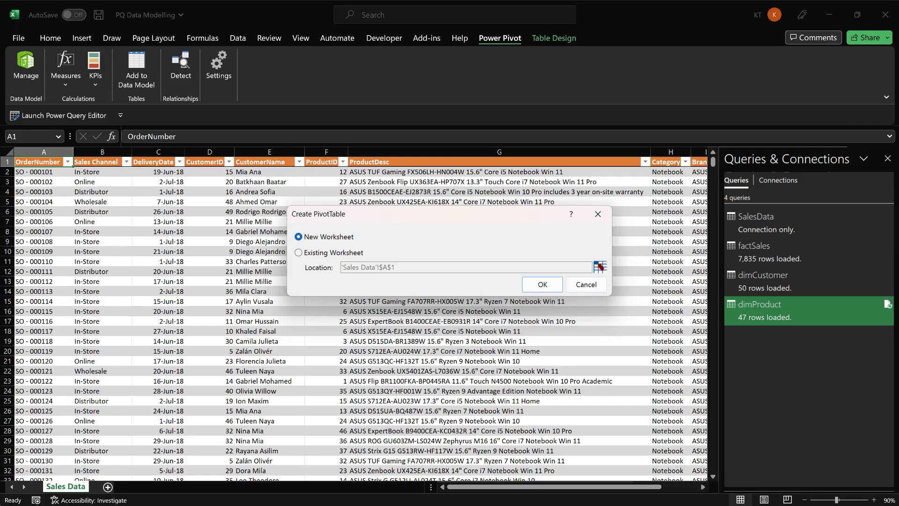
# - Insert a Data Model PivotTable on a new worksheet in Excel and widen its field list
pyautogui.click(532, 282)
pyautogui.moveTo(738, 363); pyautogui.dragTo(635, 364)
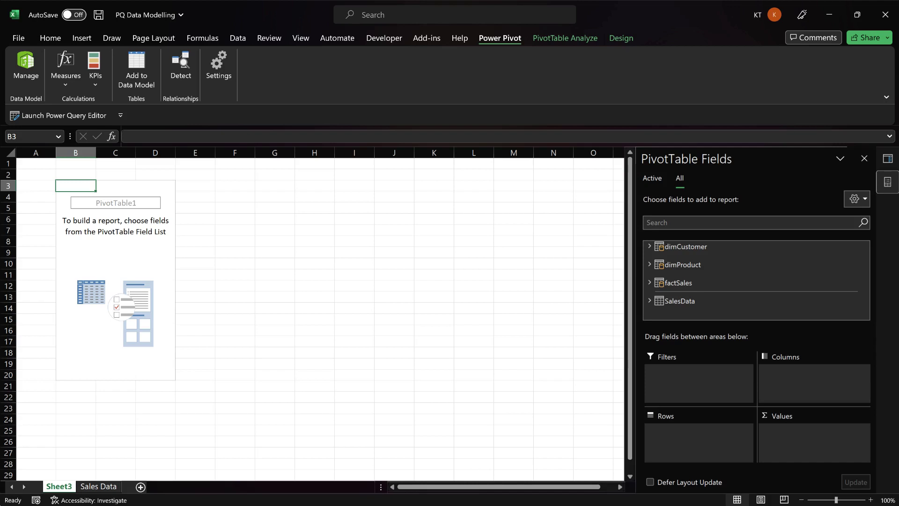
# - Add CustomerName from dimCustomer and Category from dimProduct as PivotTable rows, and Order Quantity from factSales as summed values
pyautogui.click(649, 246)
pyautogui.click(669, 271)
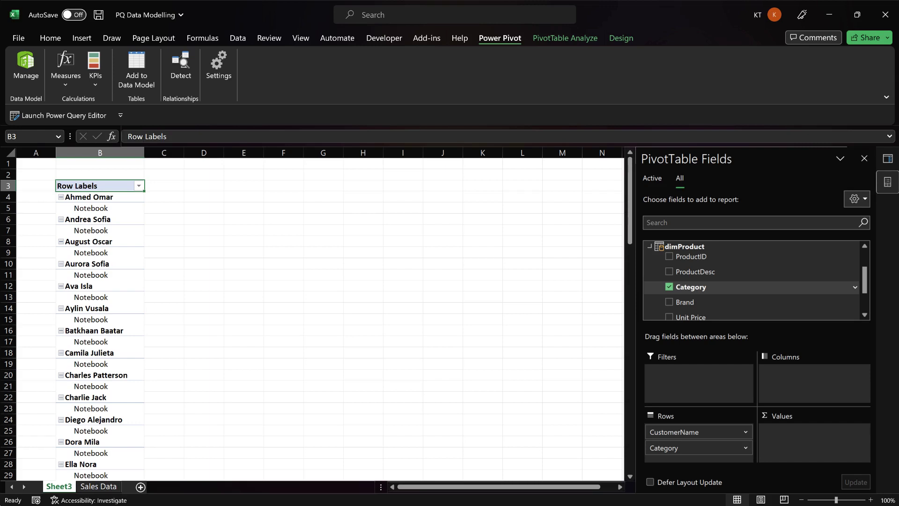
pyautogui.scroll(-1, 749, 286)
pyautogui.click(649, 309)
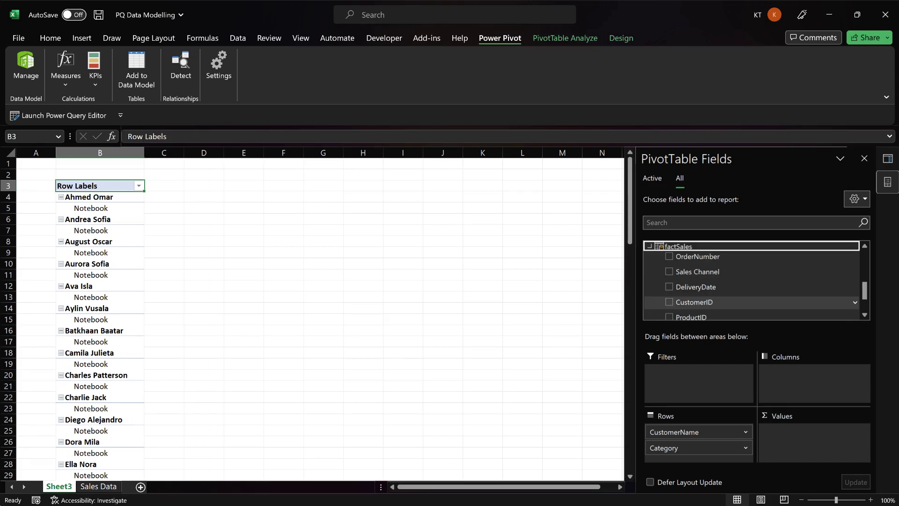
pyautogui.scroll(-2, 752, 302)
pyautogui.click(668, 286)
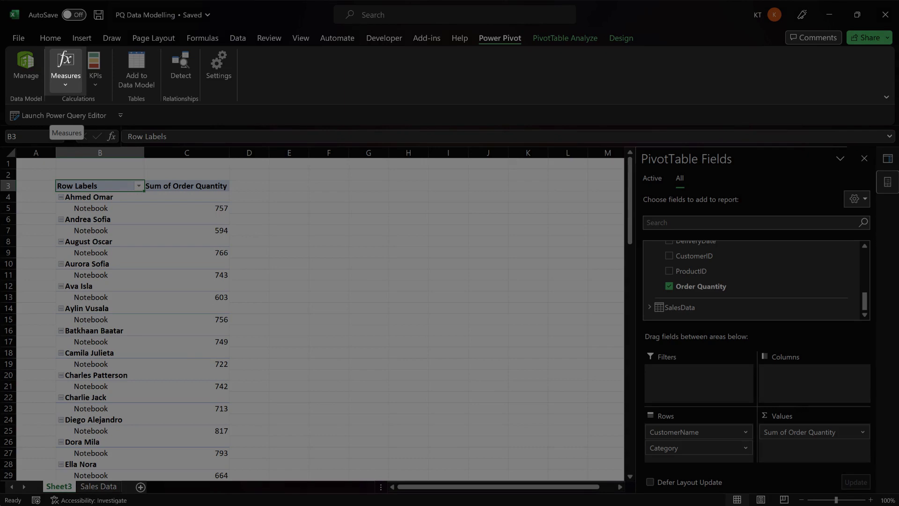
# - Start a new measure in the factSales table and name it Sales AMt
pyautogui.click(65, 77)
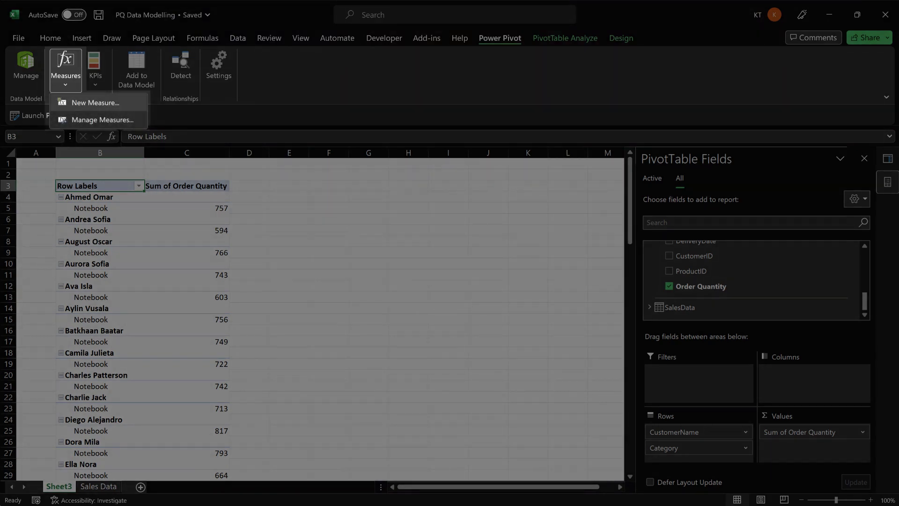
pyautogui.click(96, 102)
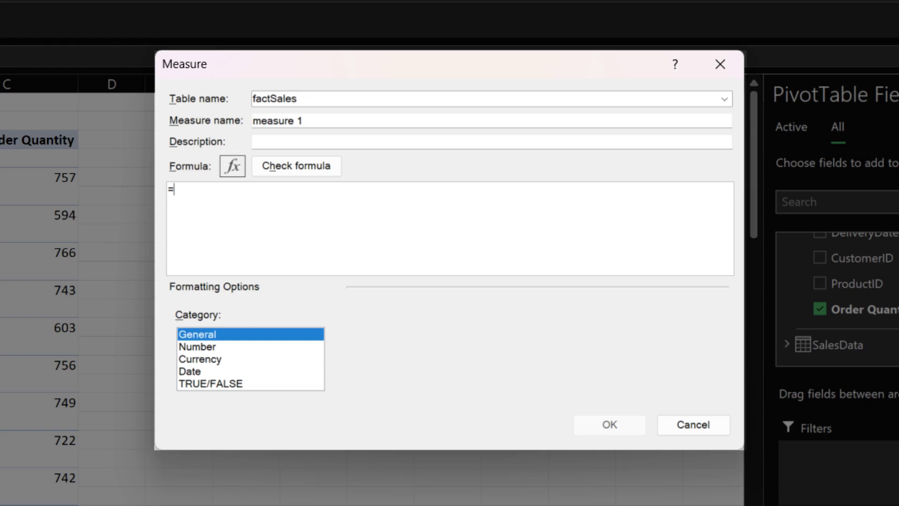
pyautogui.hotkey('alt', 'm')
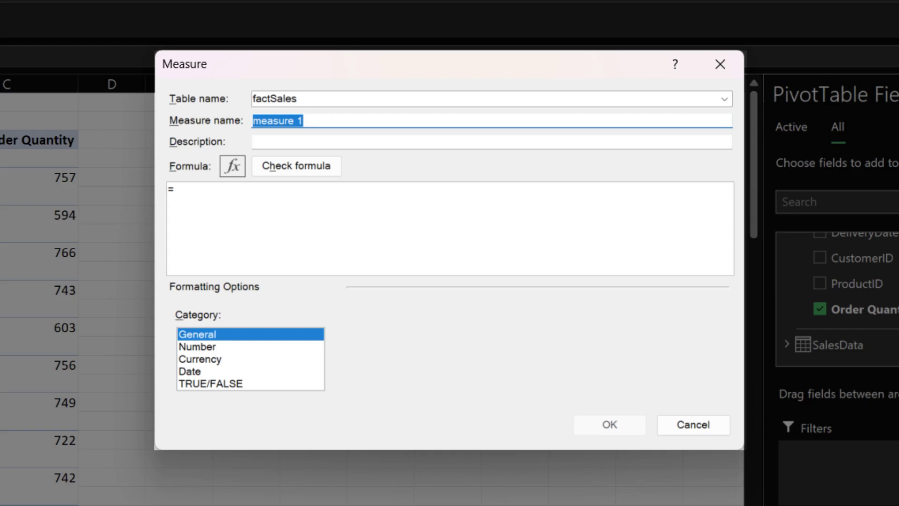
pyautogui.write('Sales Amt')
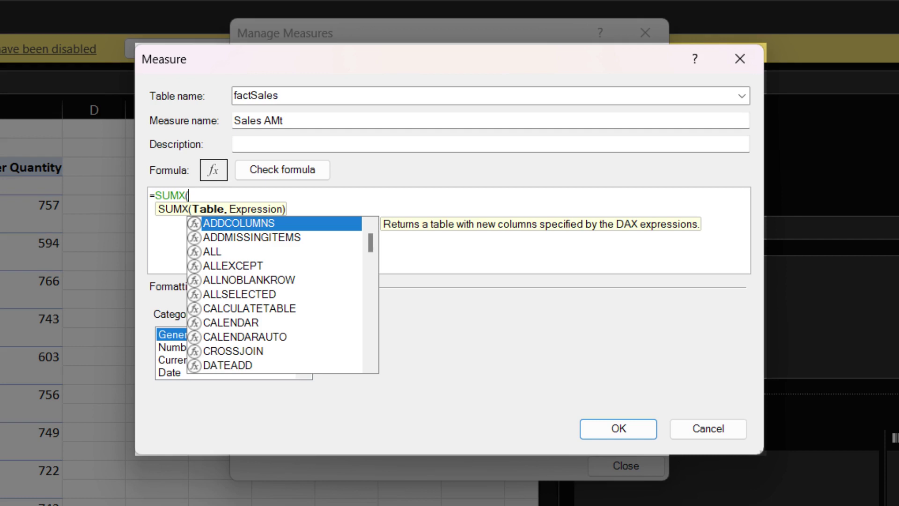
# - Enter the measure formula =SUMX(factSales, factSales[Order Quantity] * RELATED(dimProduct[Unit Price])) and save the measure
pyautogui.write('factSales,')
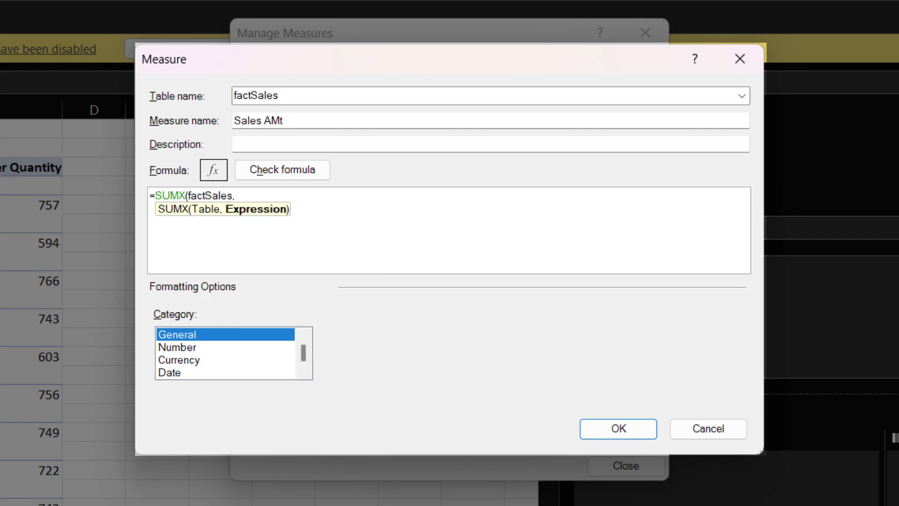
pyautogui.write(' factSales[Order Quantity] *')
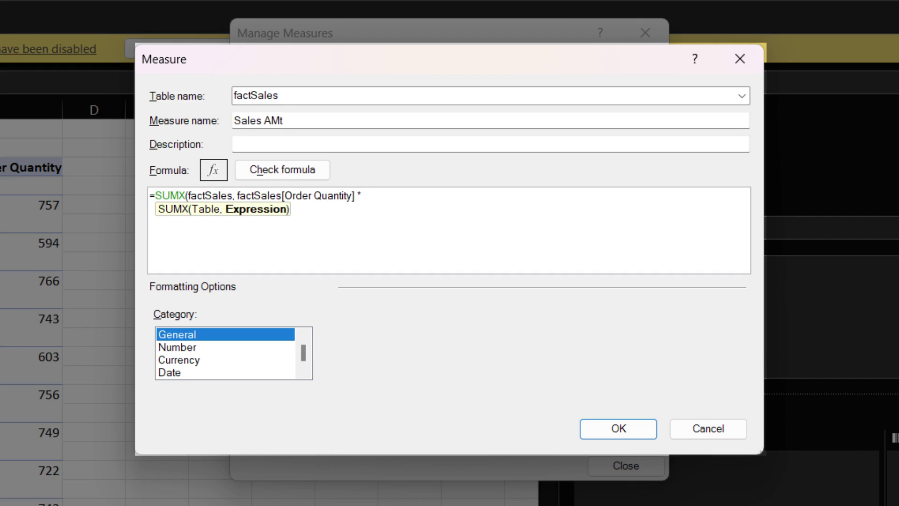
pyautogui.write('RELATED(')
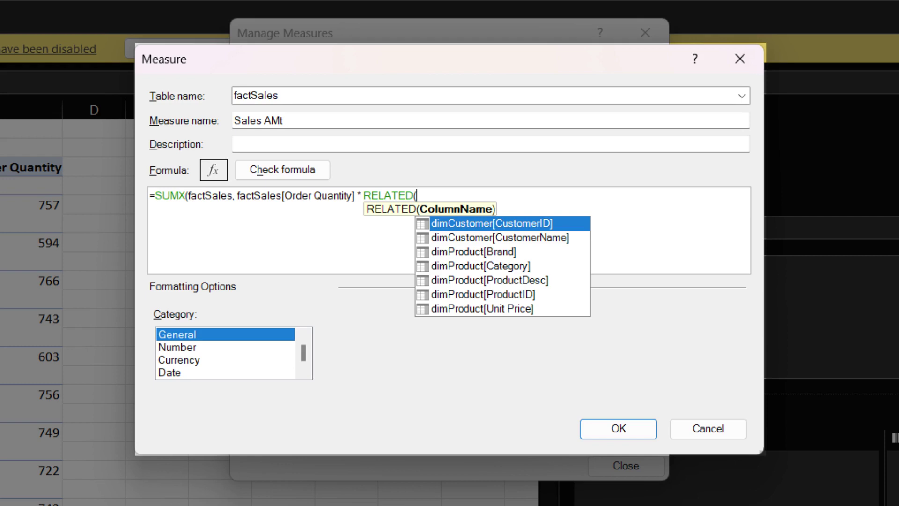
pyautogui.click(482, 309)
pyautogui.press('Tab')
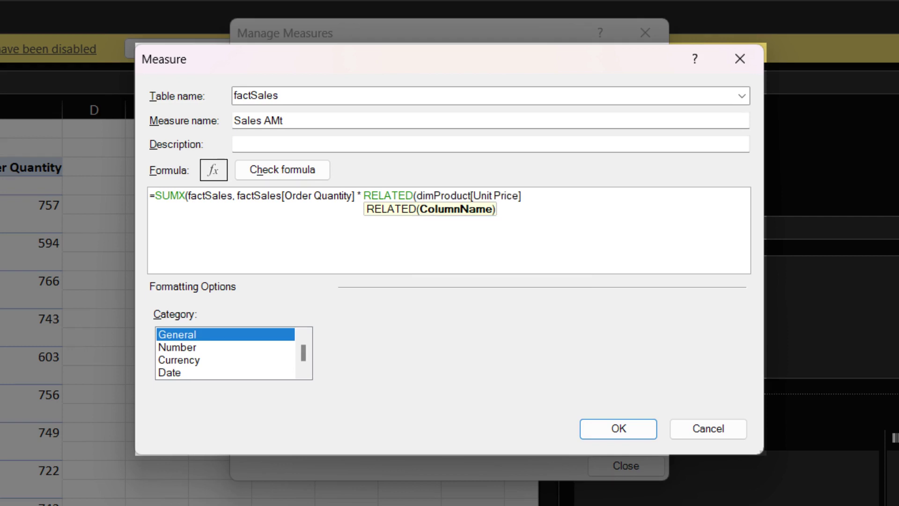
pyautogui.write('))')
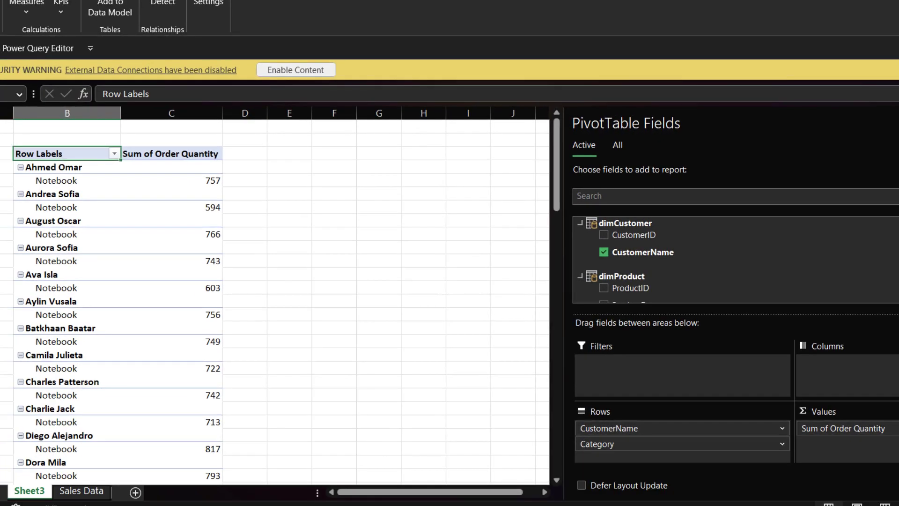
# - Add the Sales AMt measure from factSales to the PivotTable's values
pyautogui.scroll(-5, 735, 259)
pyautogui.click(603, 285)
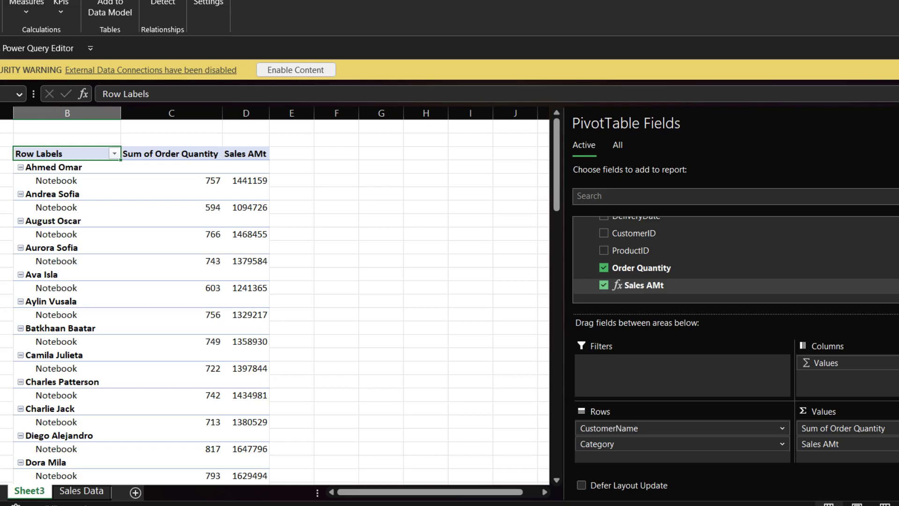